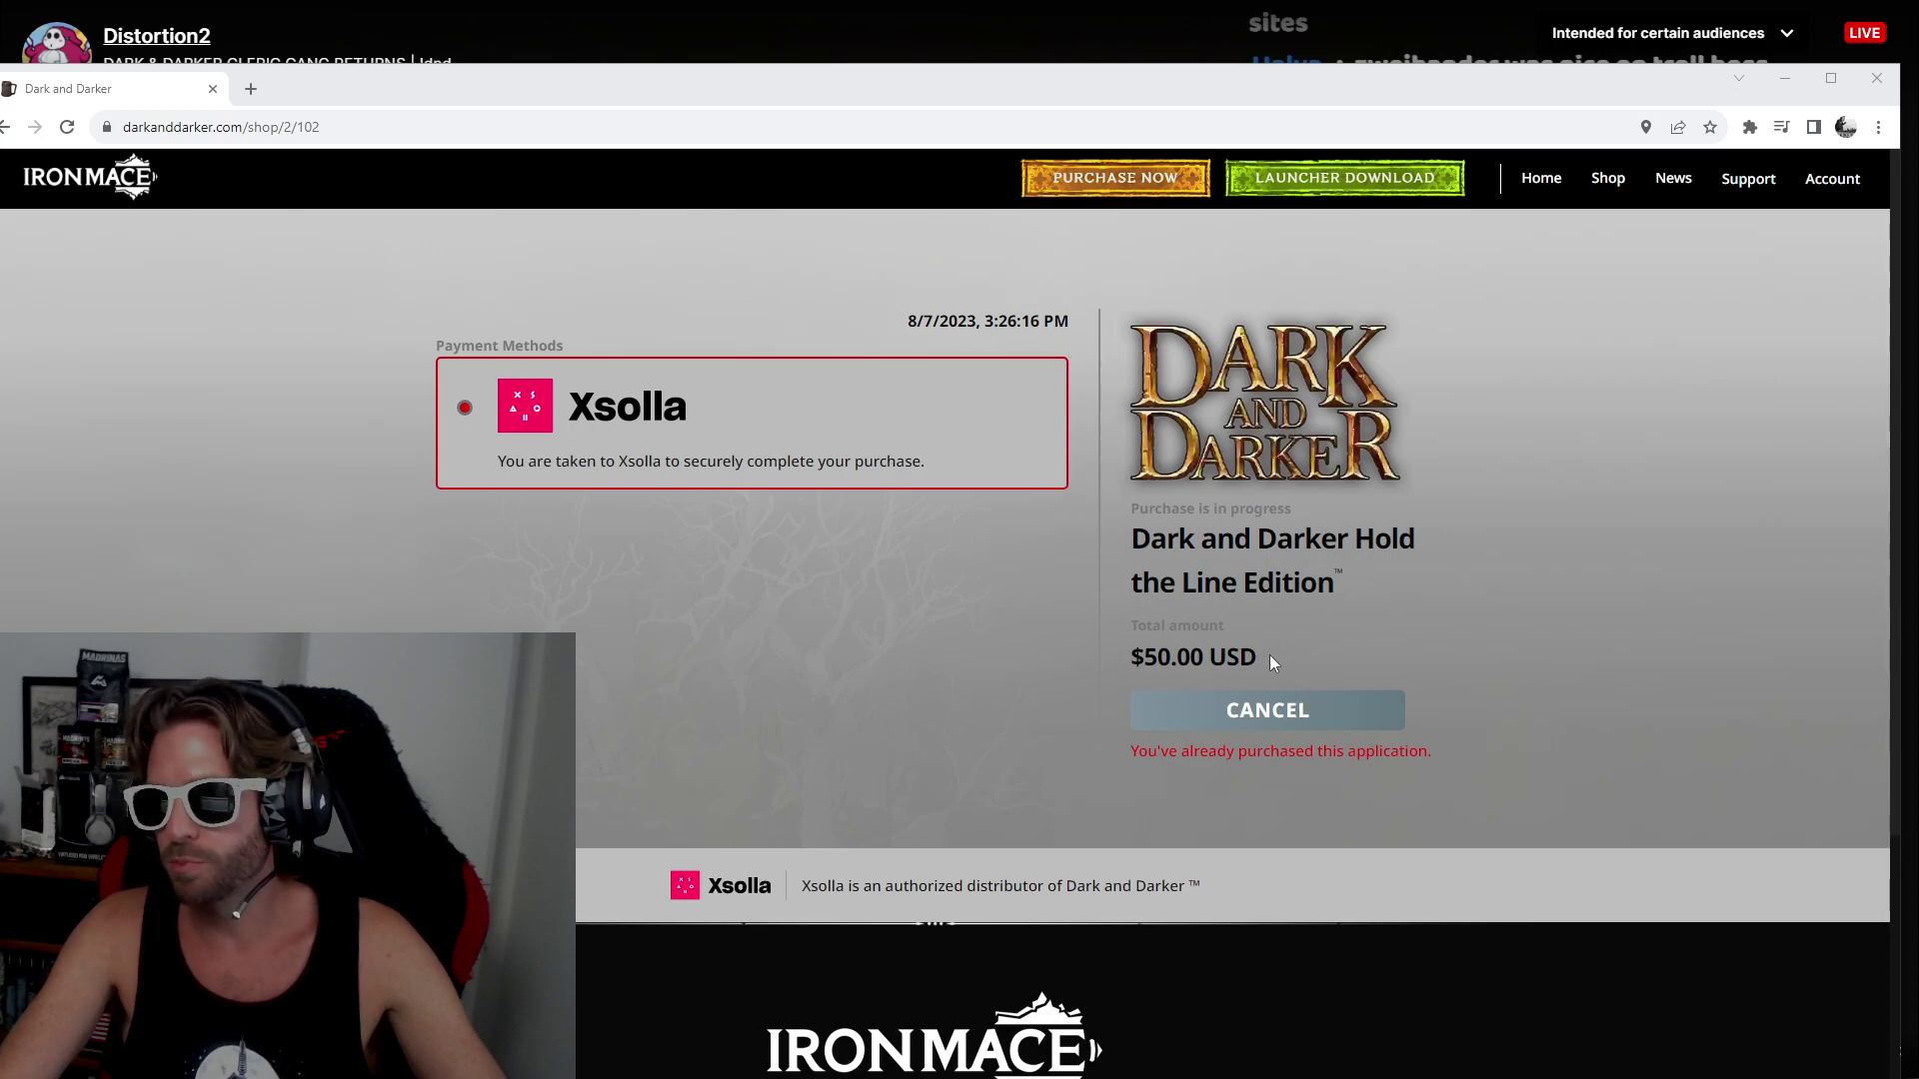
- Inspect the $50.00 USD price in DevTools, bring up the div.price node's context menu, then dismiss it
right_click(1280, 679)
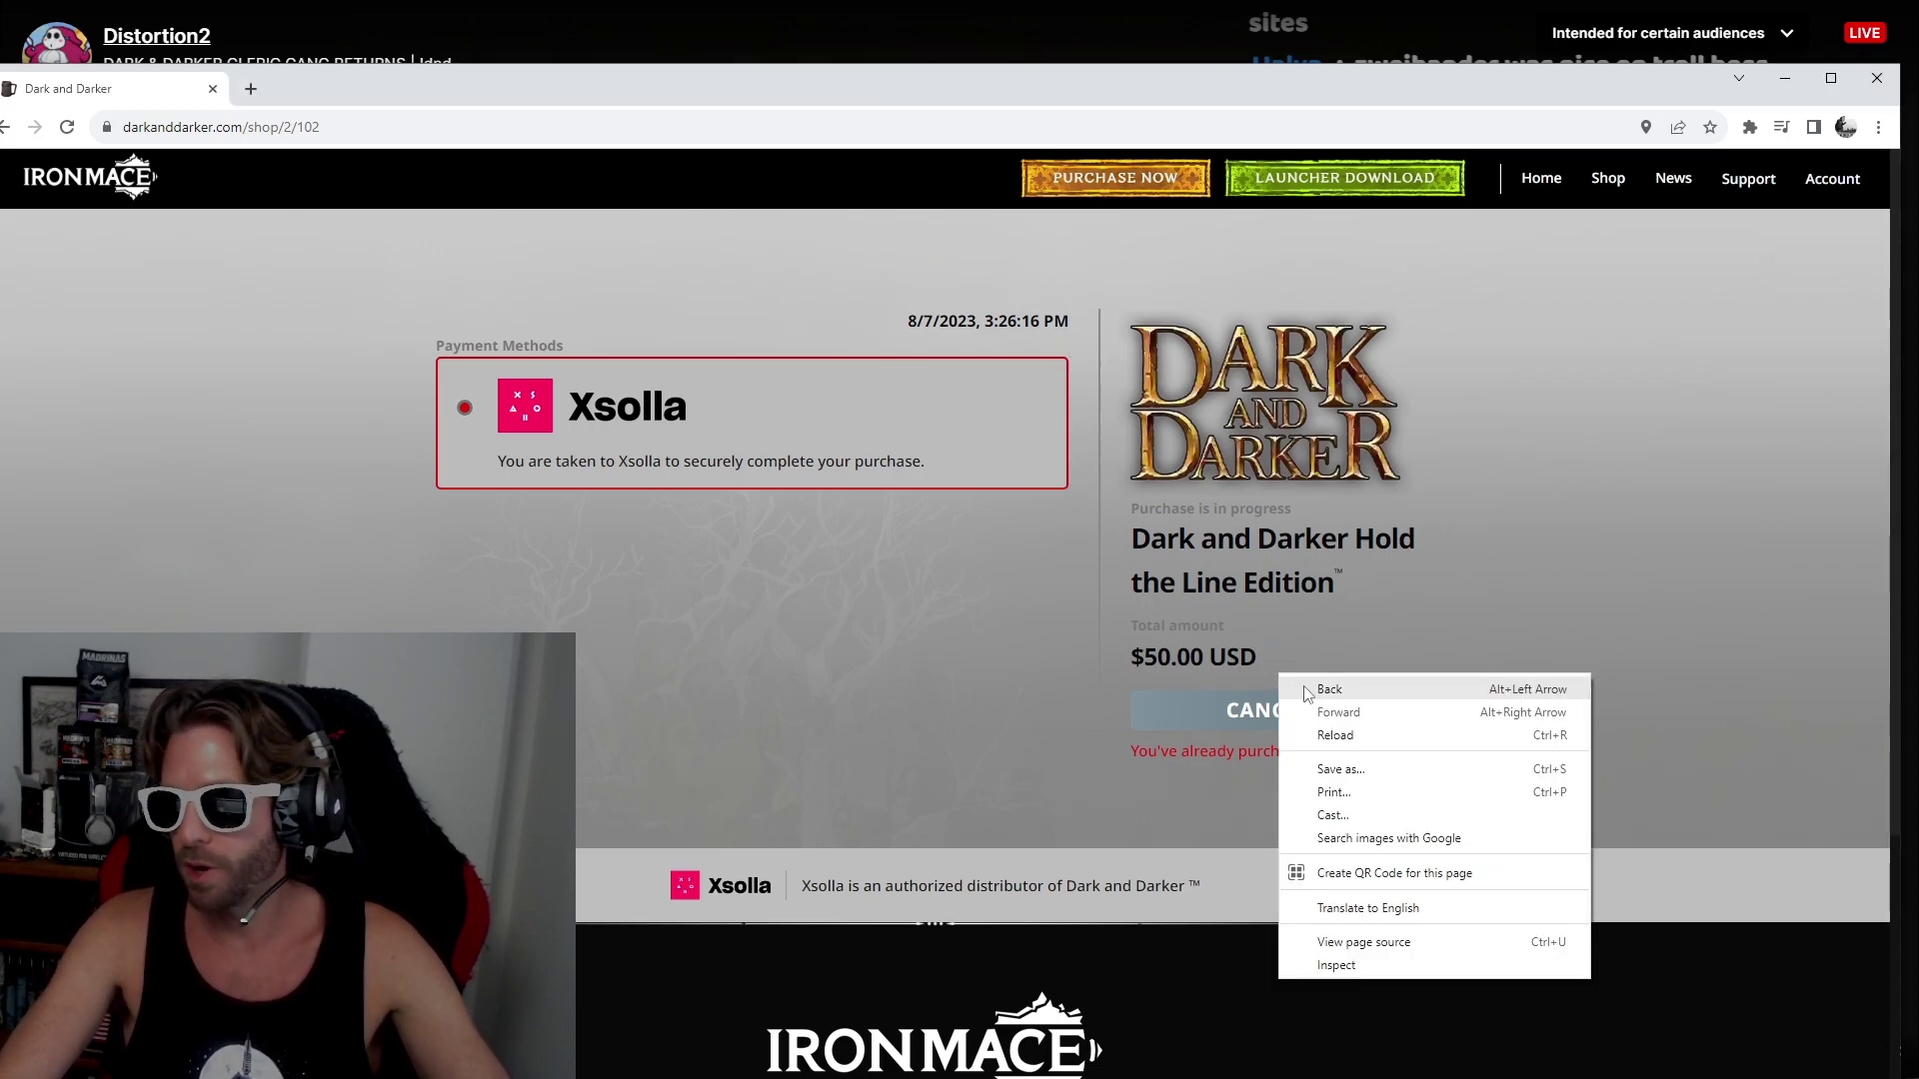
left_click(1339, 964)
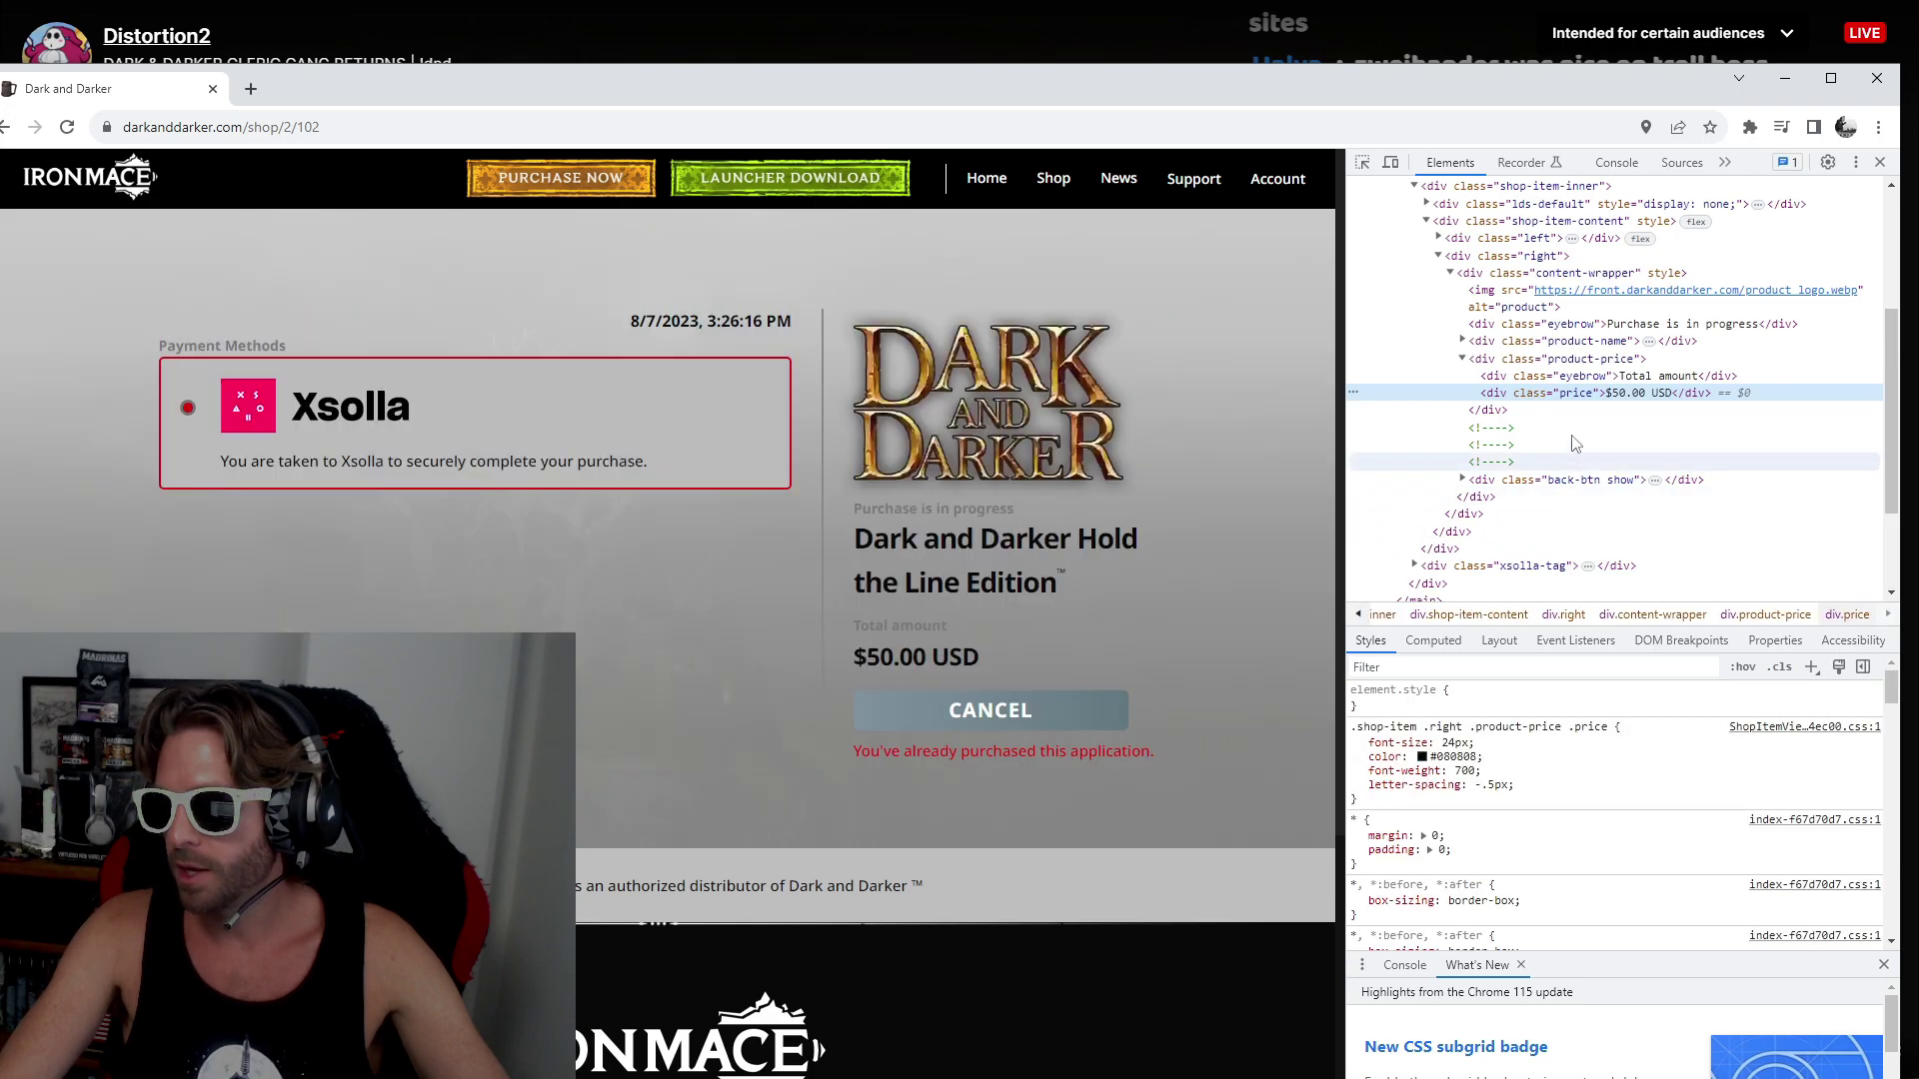
right_click(1637, 396)
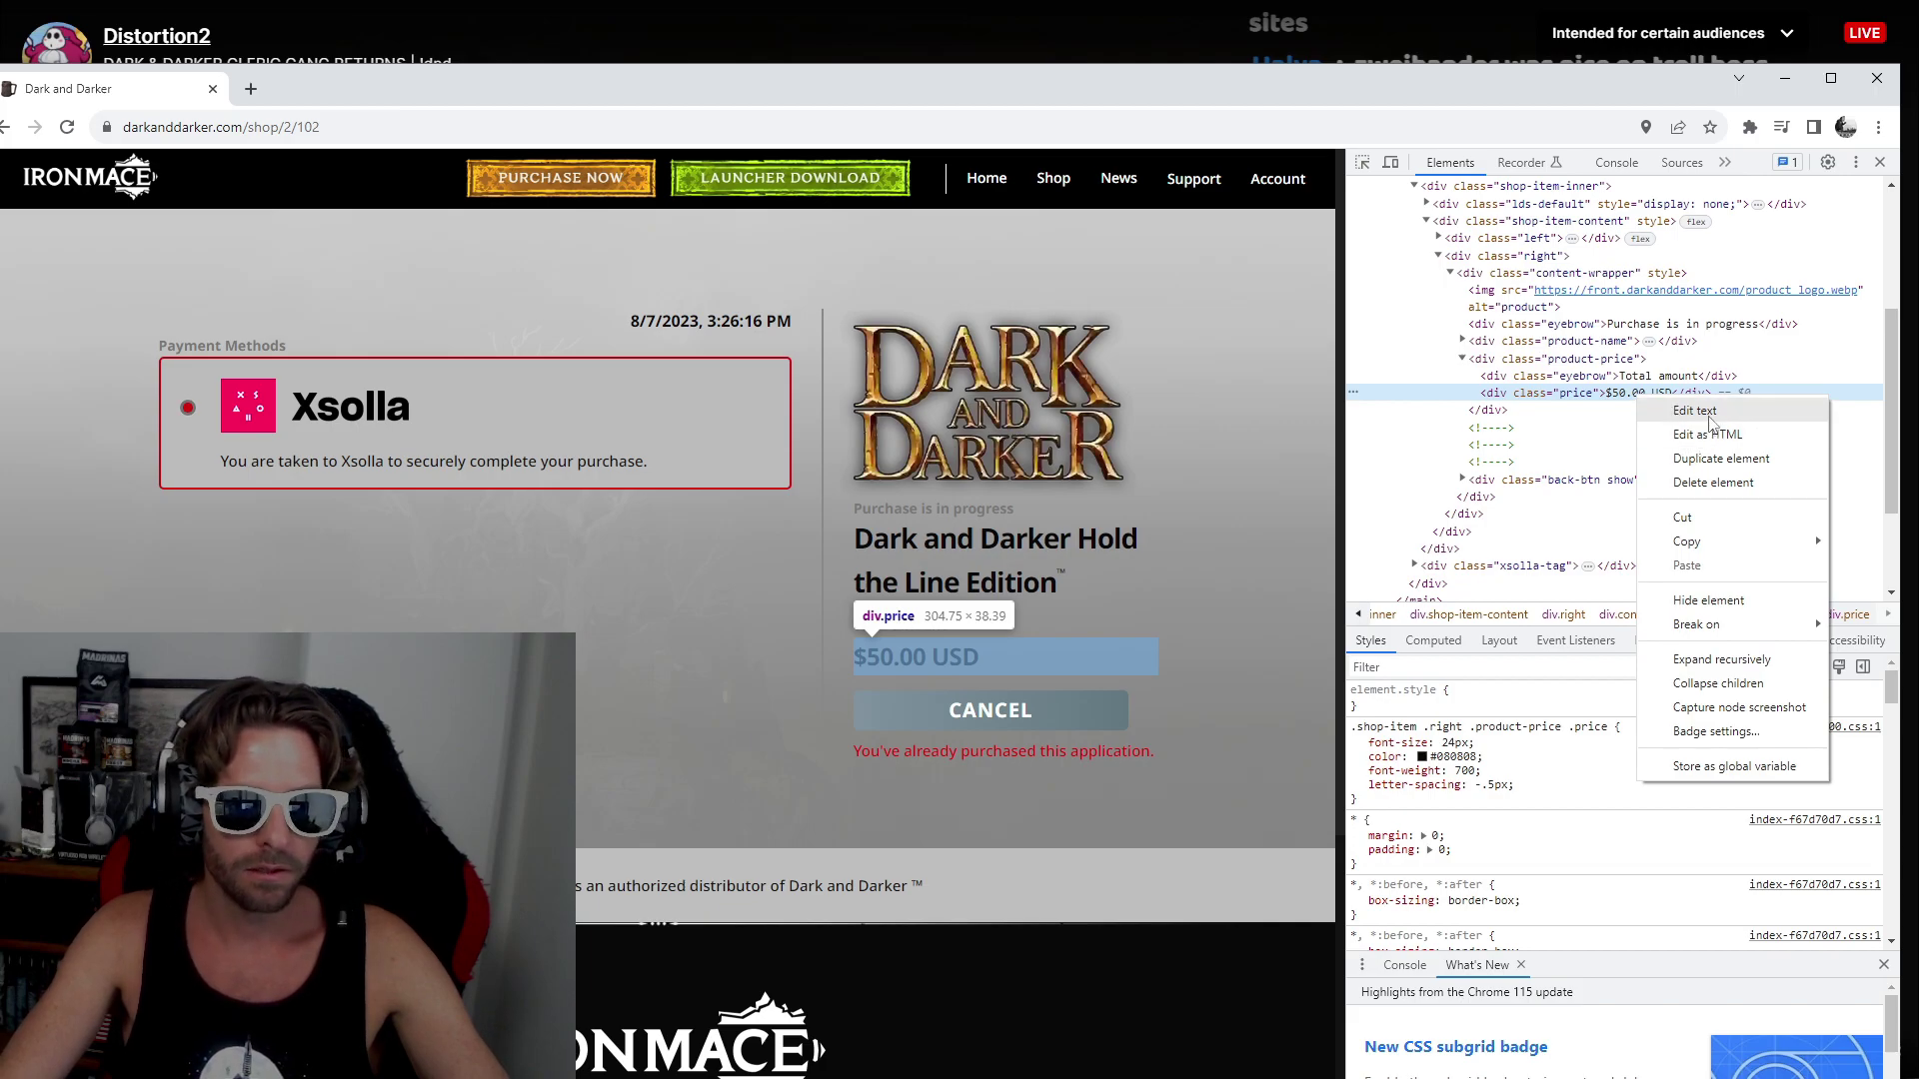
key("alt+Tab")
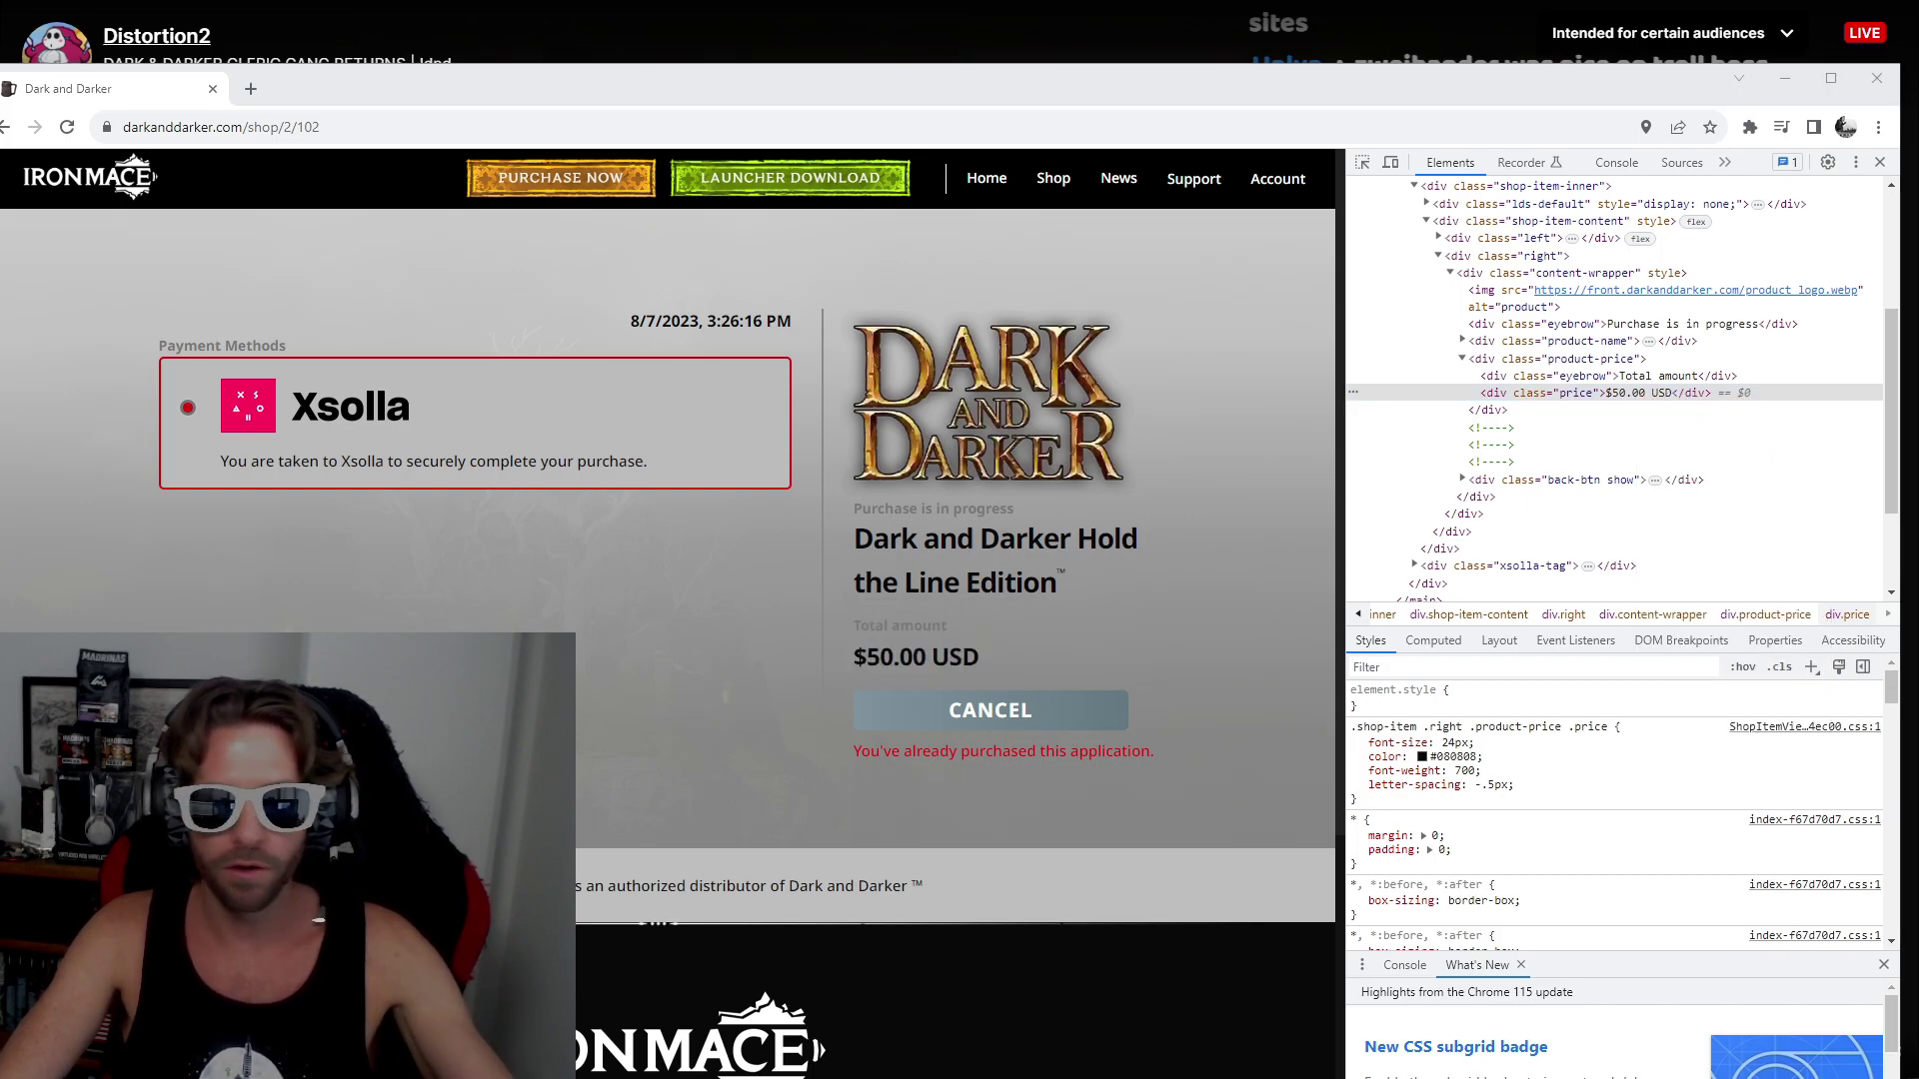
- Close the shop page browser and nudge the Blacksmith launcher window showing Dark and Darker news
left_click(215, 90)
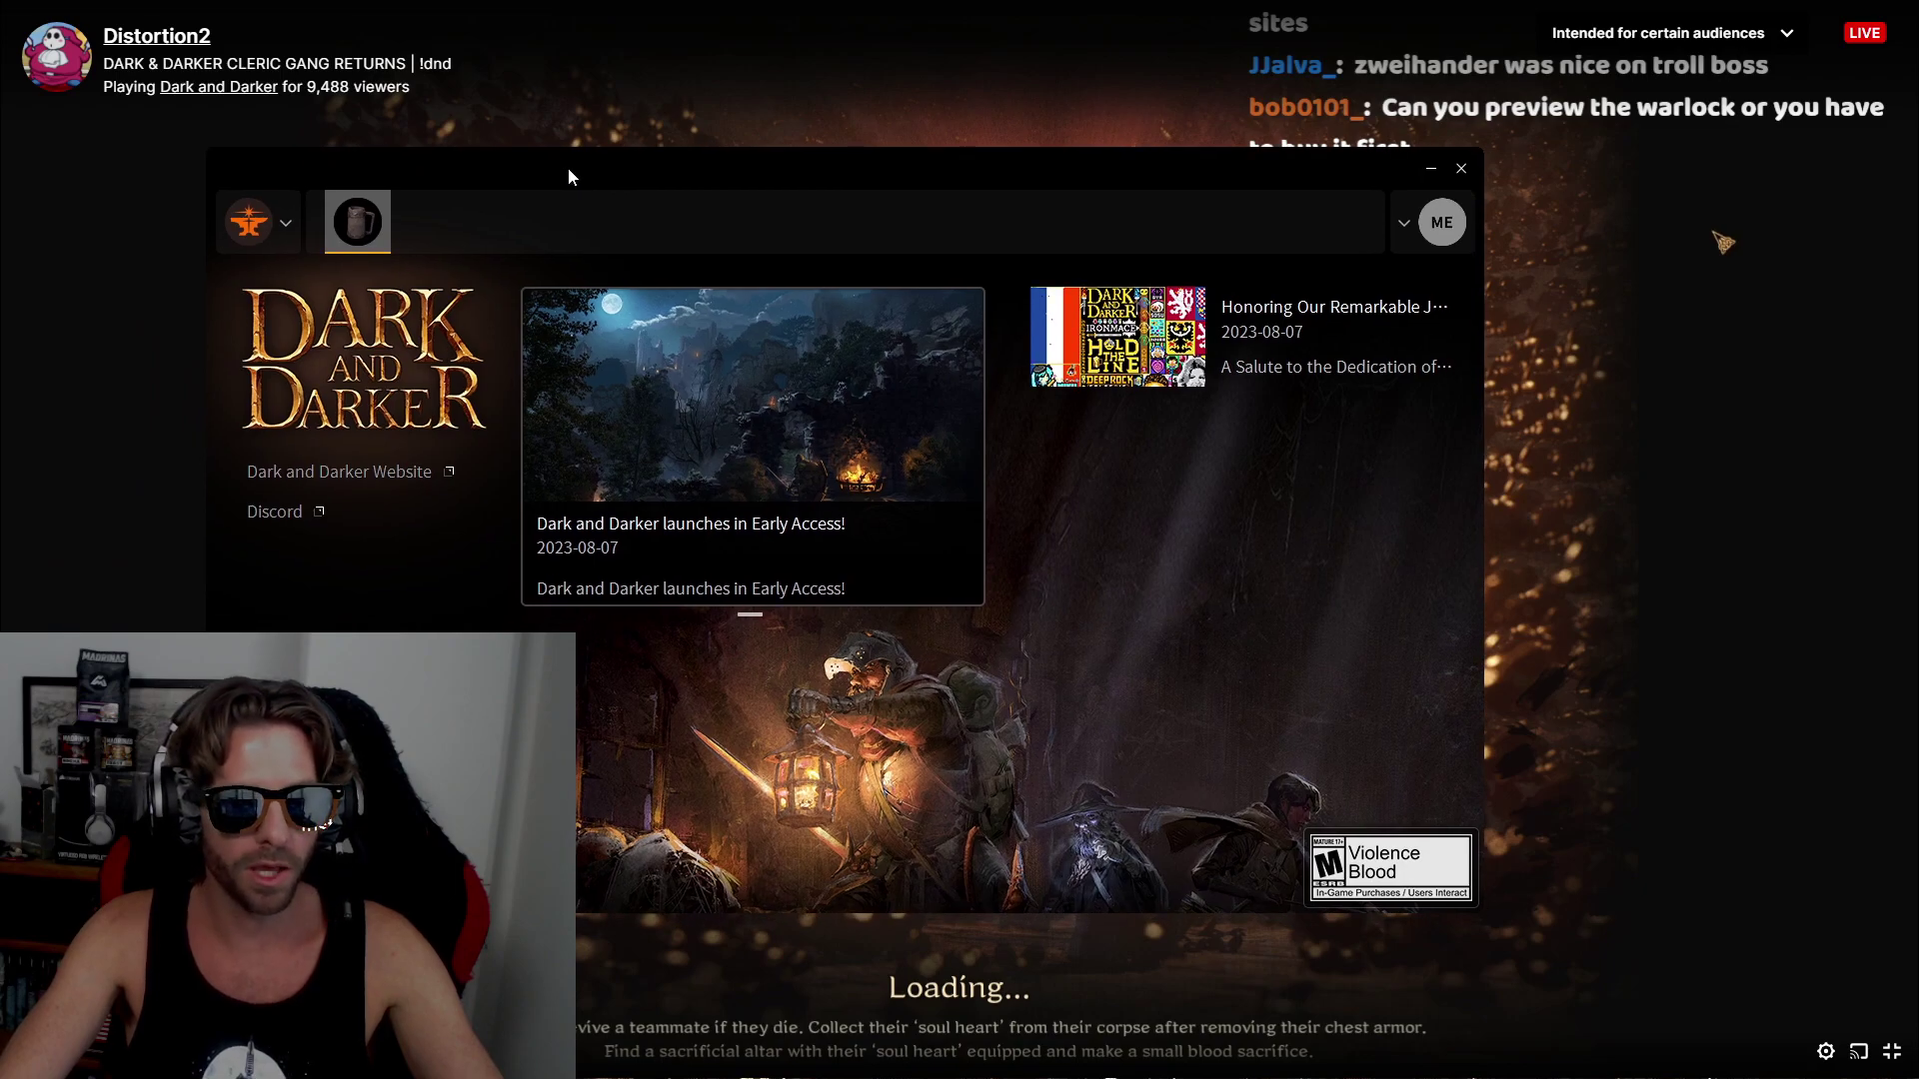
left_click_drag(569, 169, 570, 167)
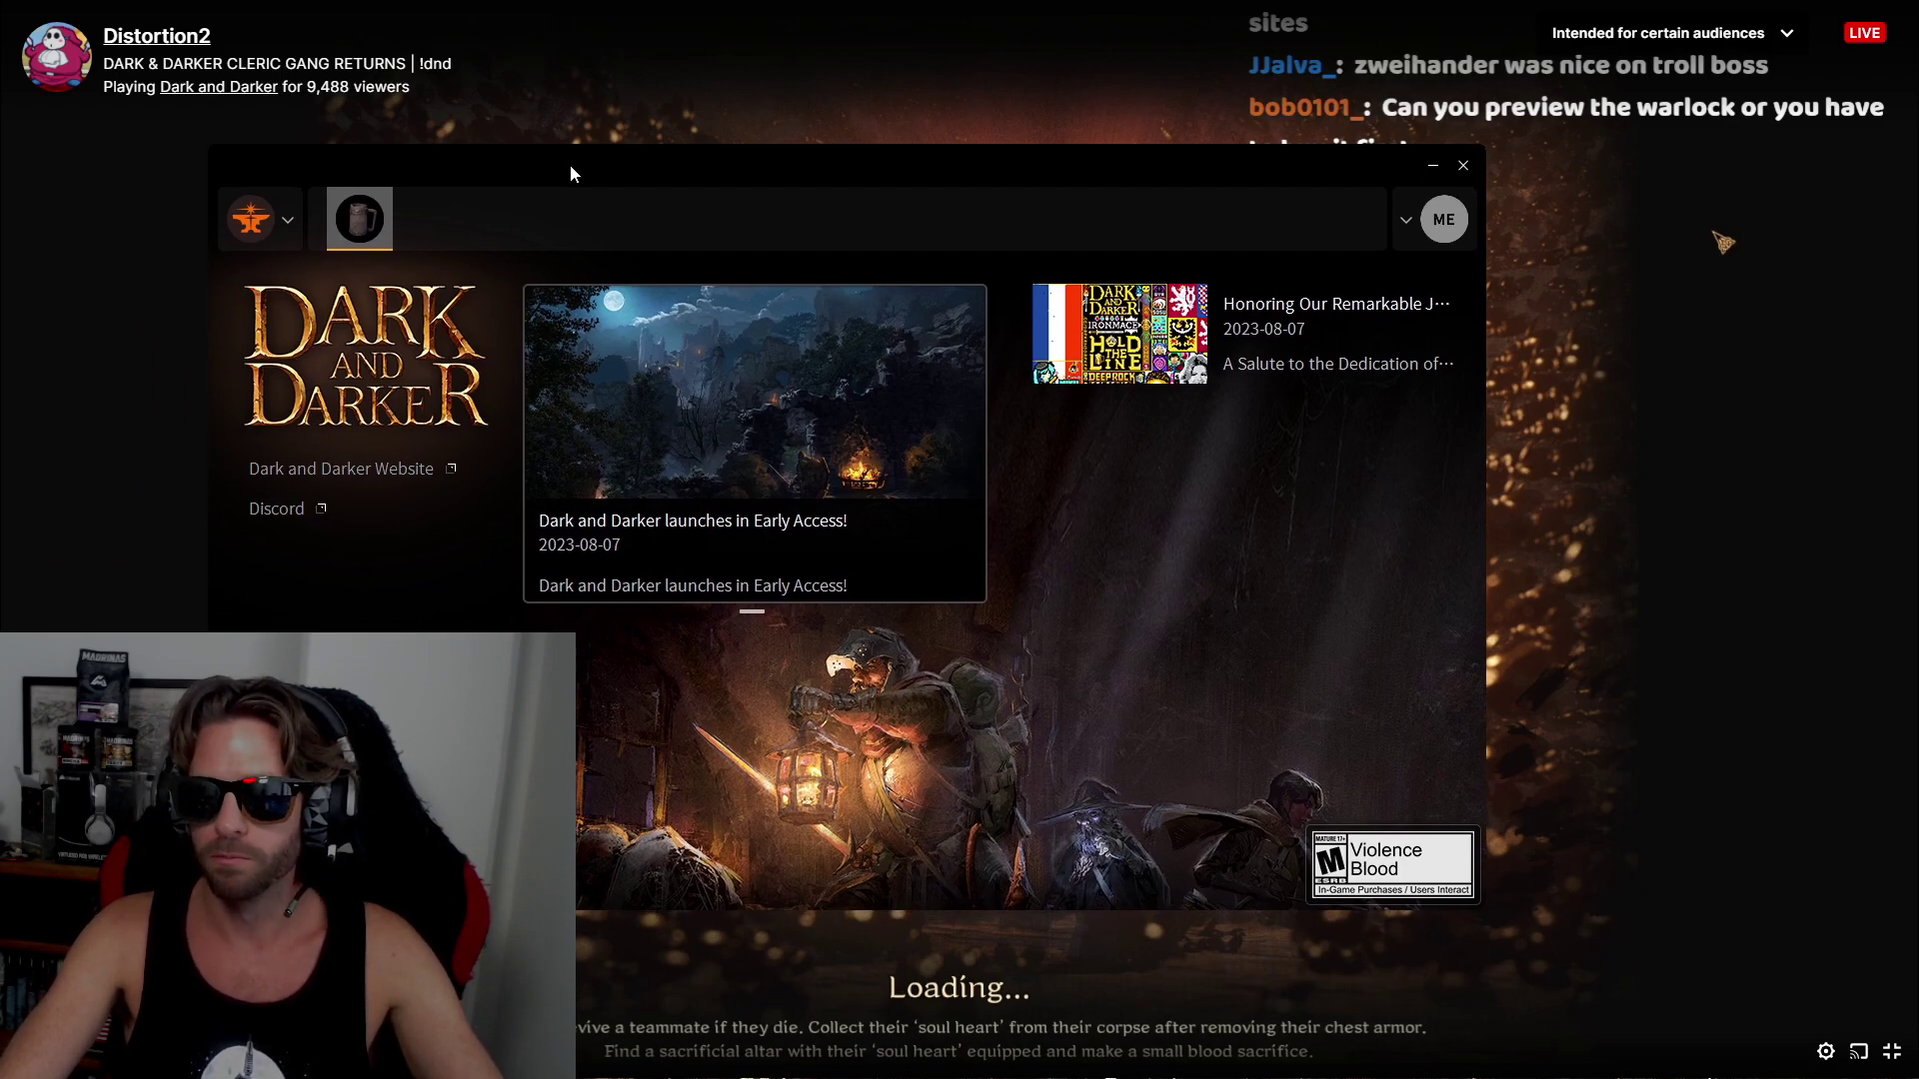